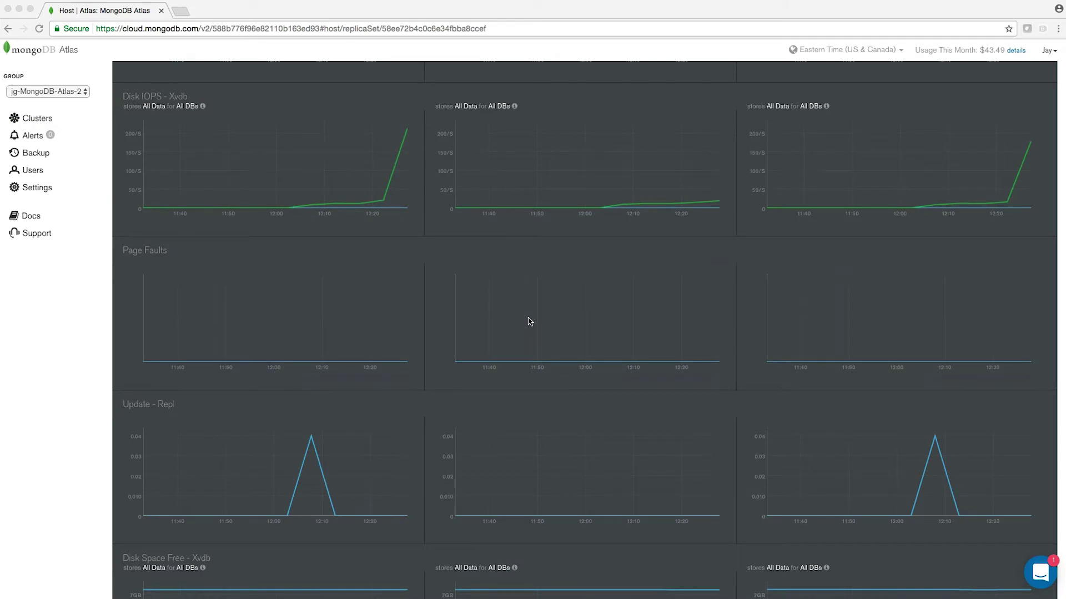
scroll(529, 322, down, 5)
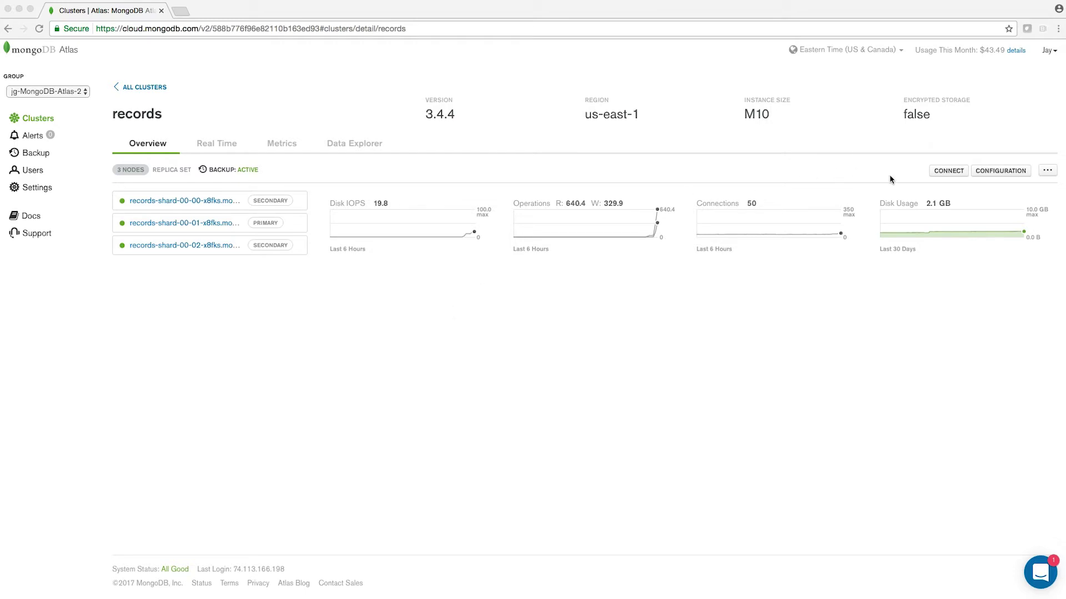
View the records connection details, then open the records cluster's configuration editor
click(948, 171)
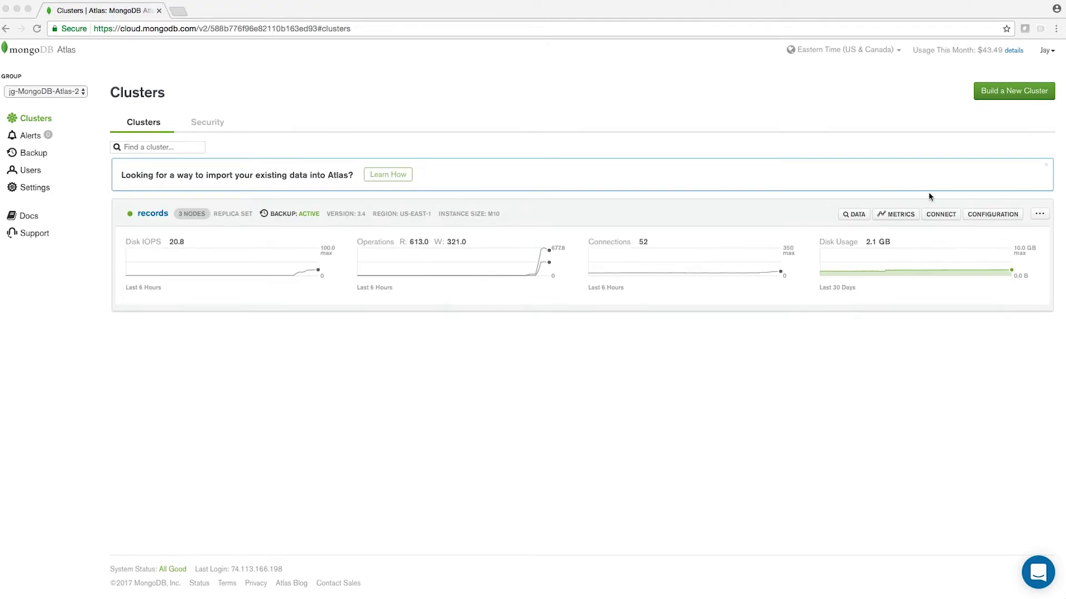
click(989, 214)
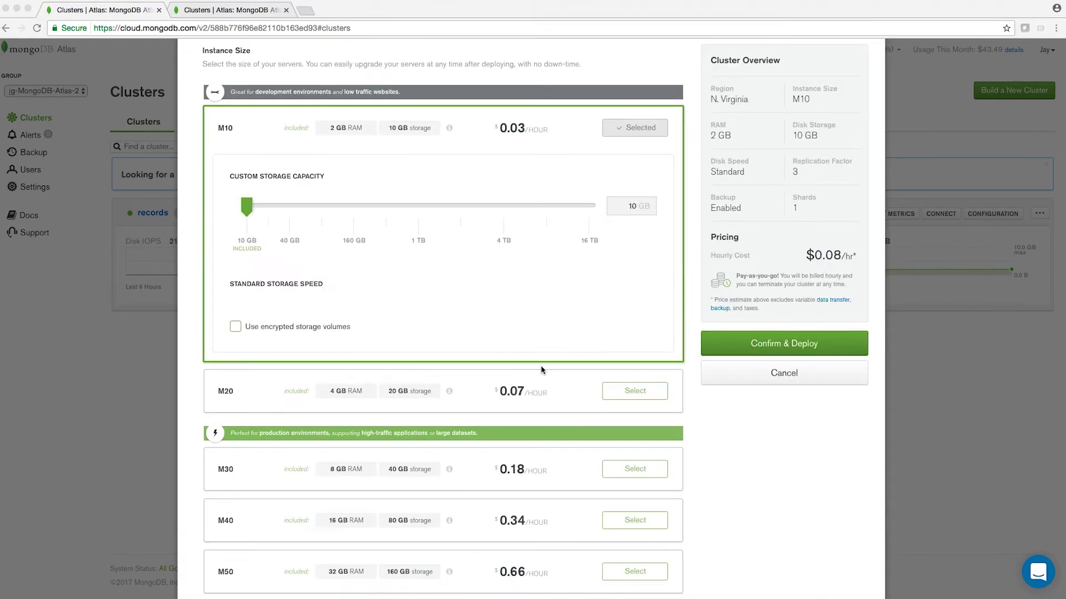
scroll(541, 366, down, 4)
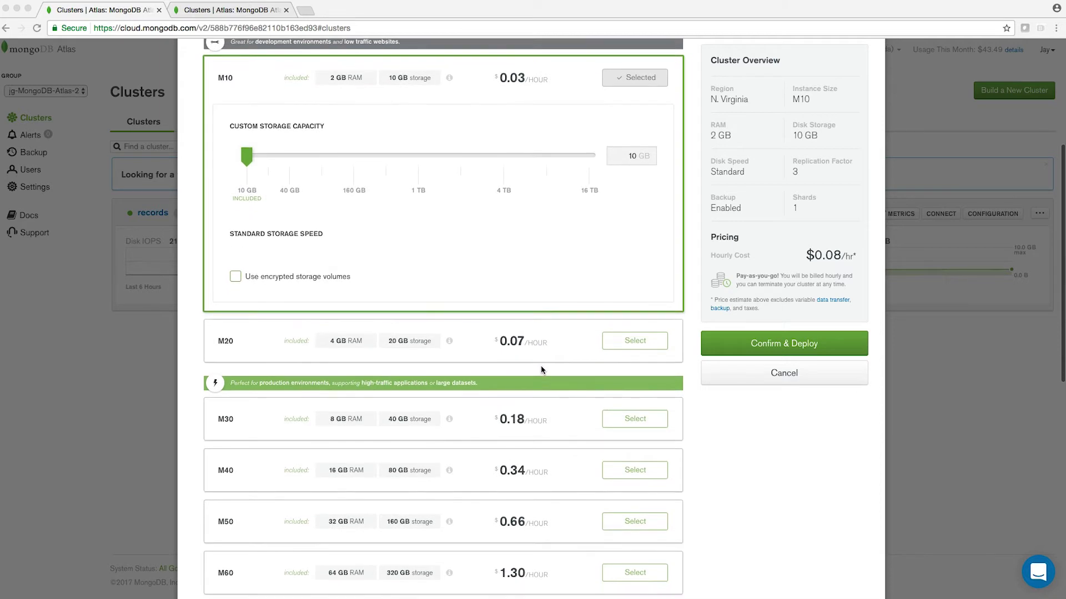
scroll(542, 366, down, 3)
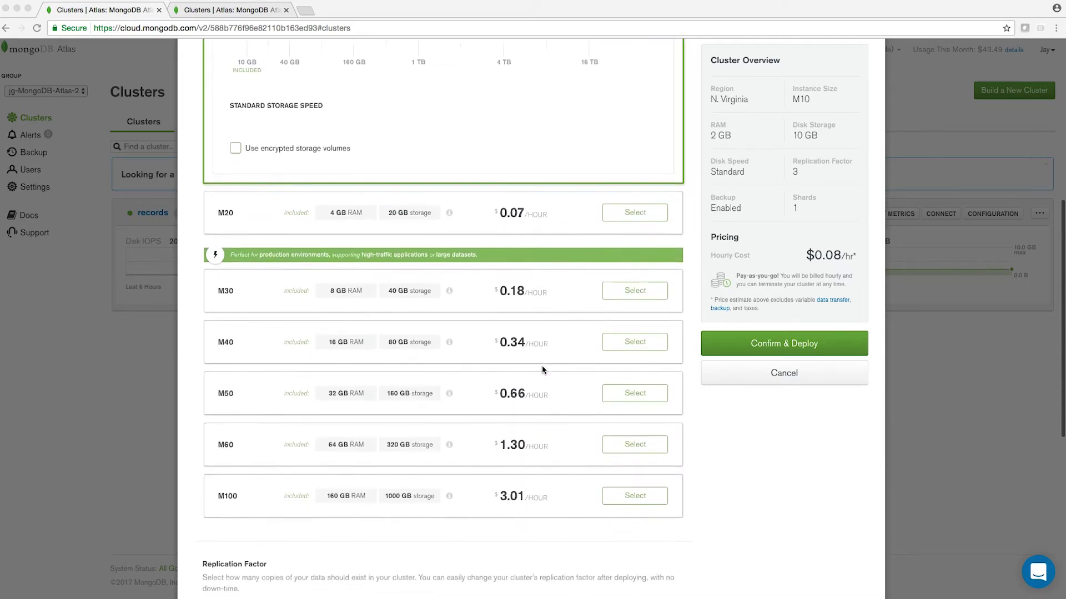
scroll(542, 367, down, 2)
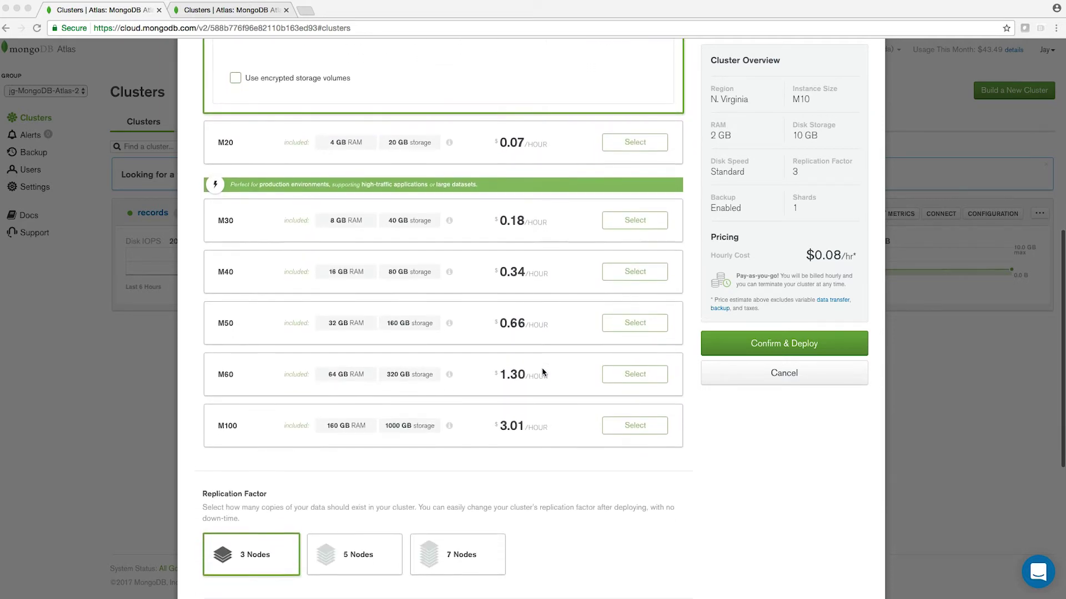
scroll(542, 367, down, 1)
scroll(542, 367, down, 1)
scroll(542, 368, down, 1)
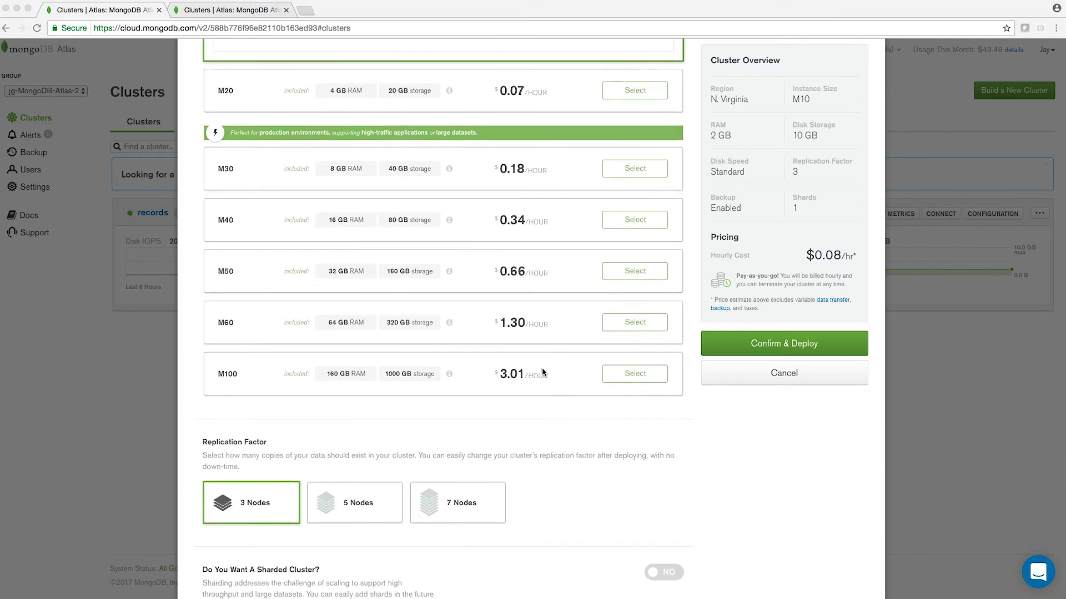
scroll(542, 367, down, 1)
scroll(541, 368, down, 1)
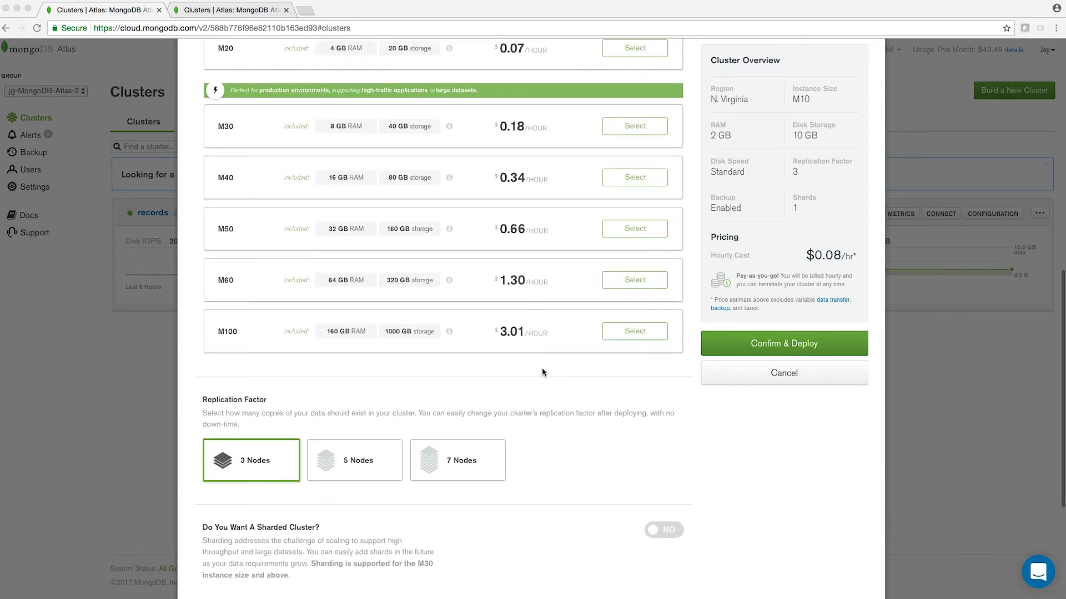
scroll(542, 367, down, 1)
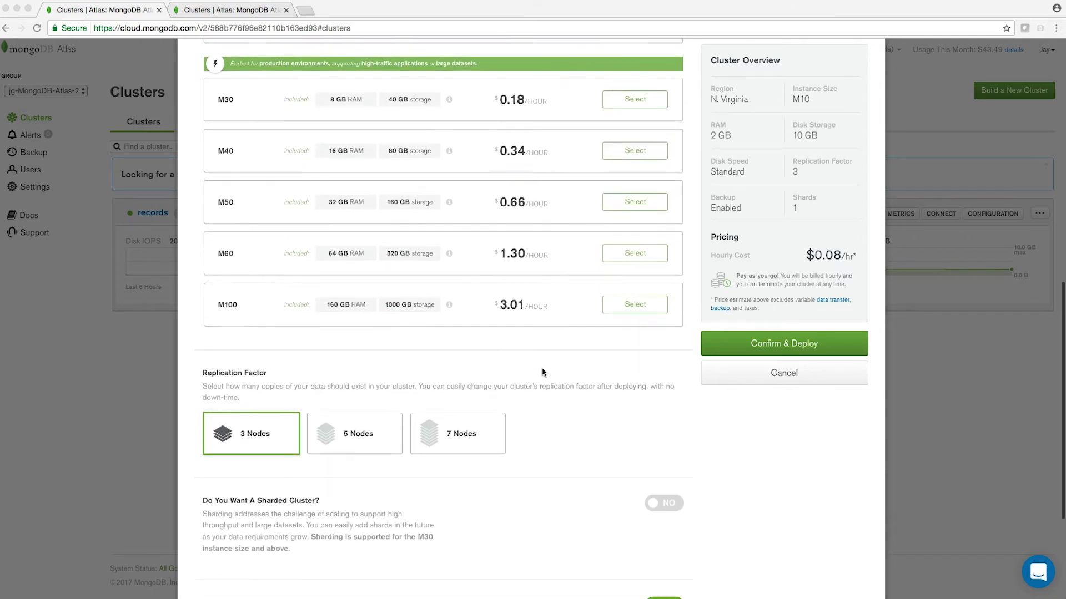
scroll(542, 367, down, 1)
scroll(542, 367, down, 1)
scroll(542, 368, down, 1)
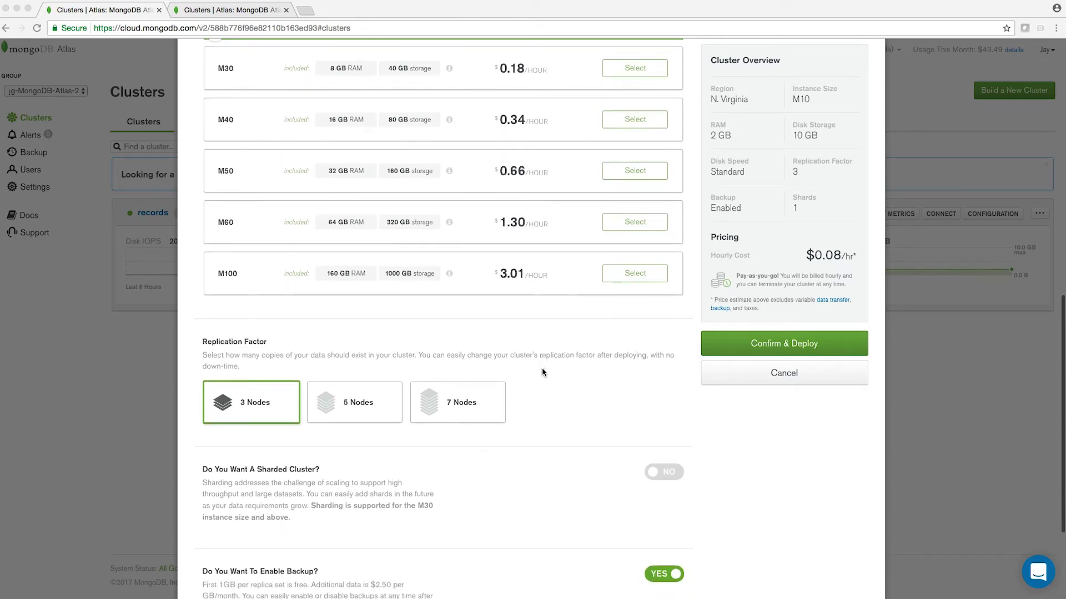
scroll(578, 436, up, 10)
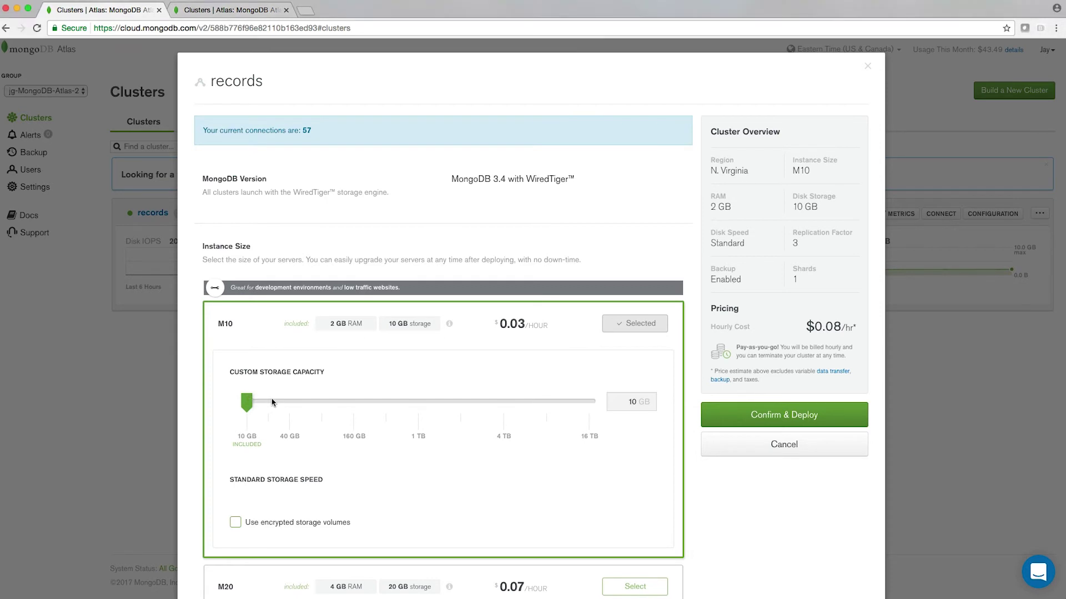
Raise the records cluster's custom storage capacity to 41 GB and deploy
drag(247, 403, 289, 404)
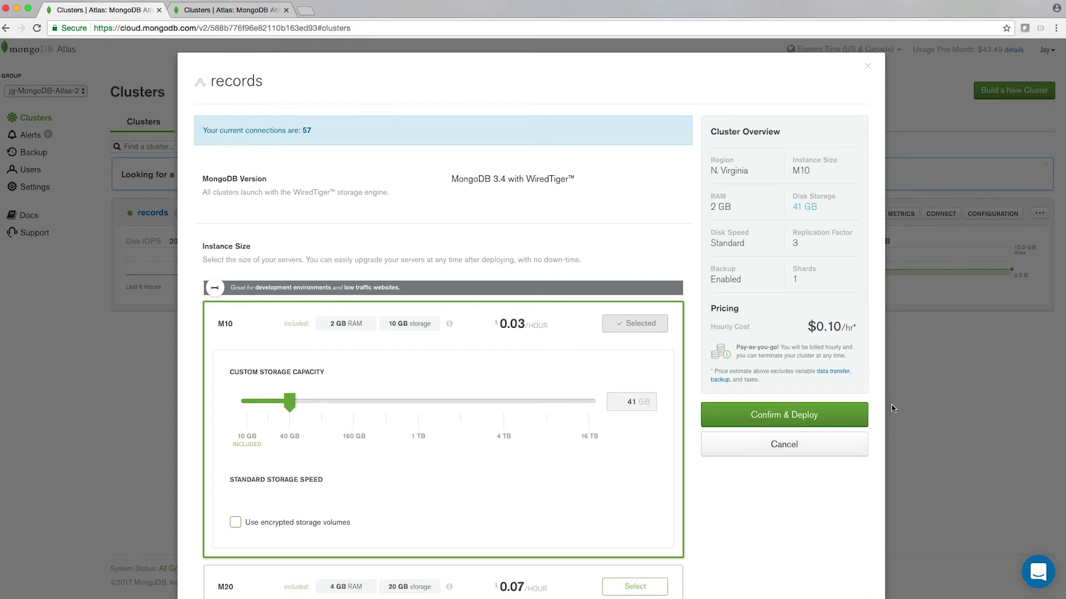
click(805, 417)
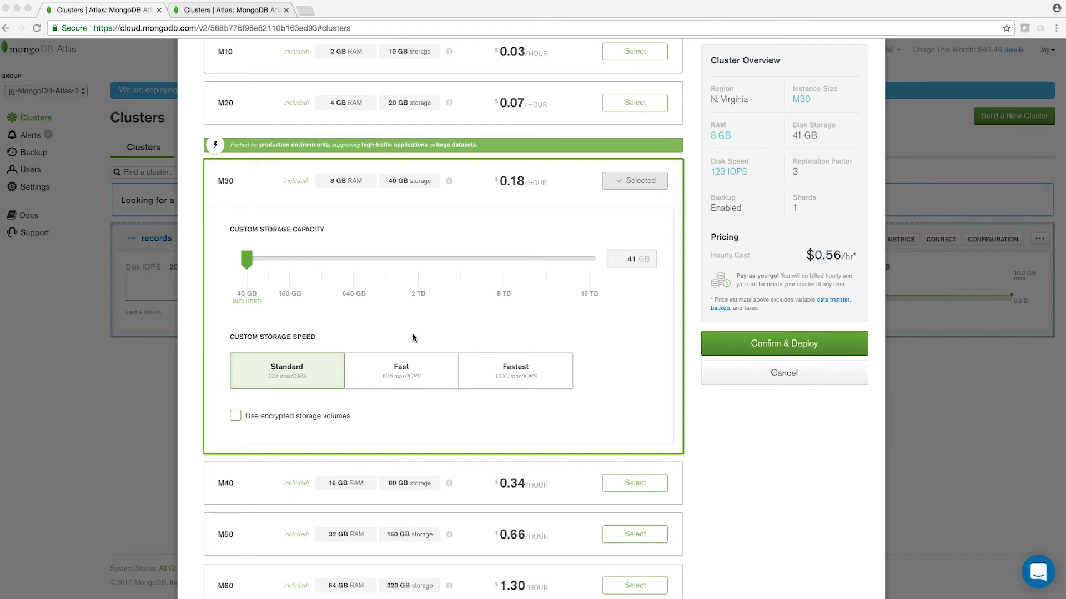
scroll(412, 375, down, 2)
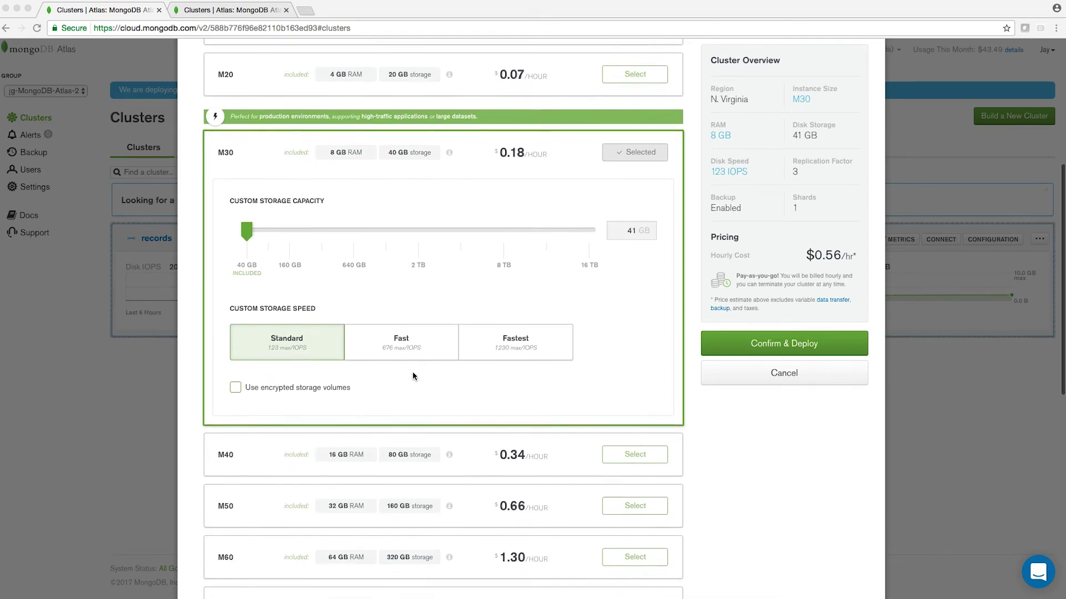
scroll(412, 371, down, 1)
scroll(413, 365, down, 1)
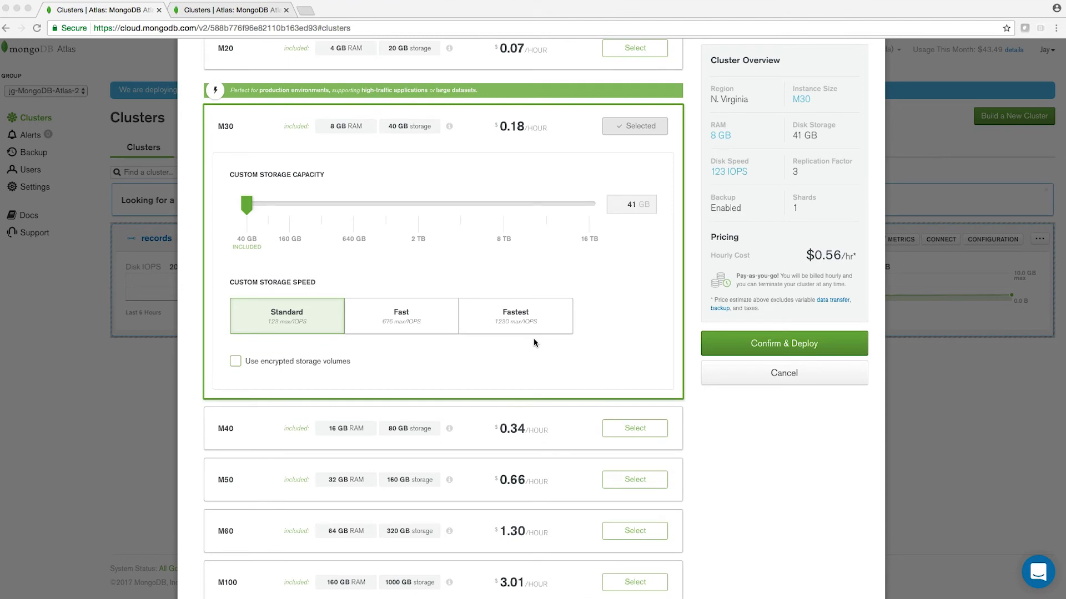
scroll(432, 352, up, 1)
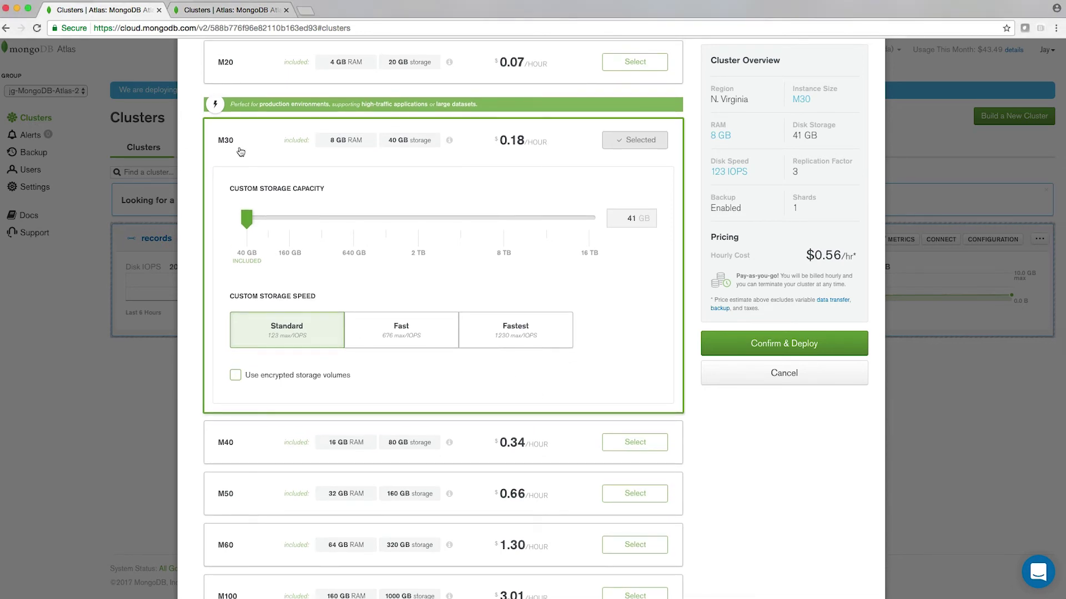
scroll(241, 142, up, 2)
Select the M10 instance tier for the records cluster
click(241, 97)
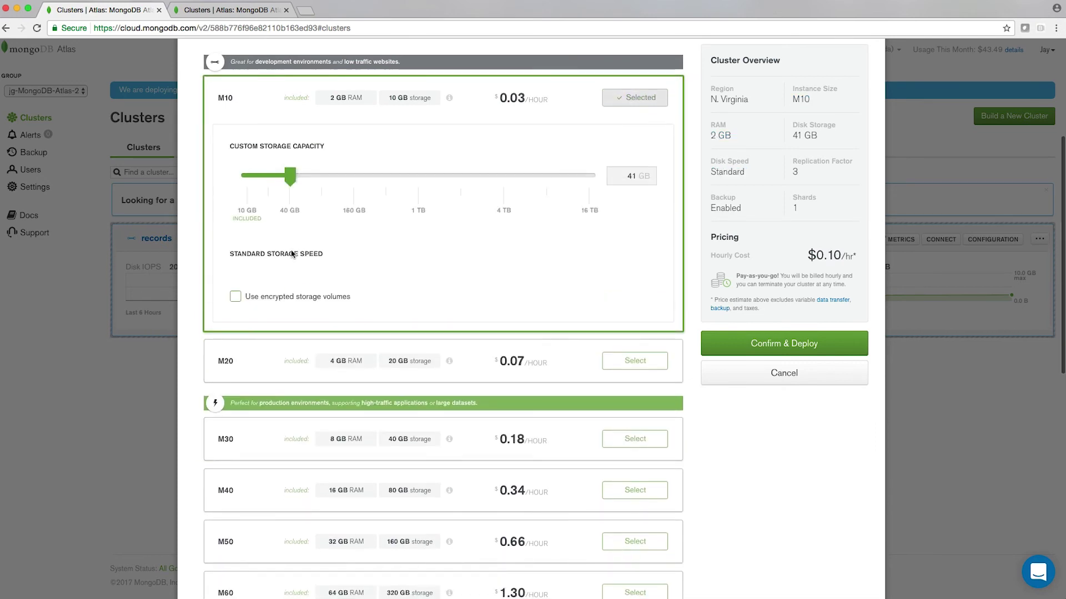
scroll(247, 285, down, 1)
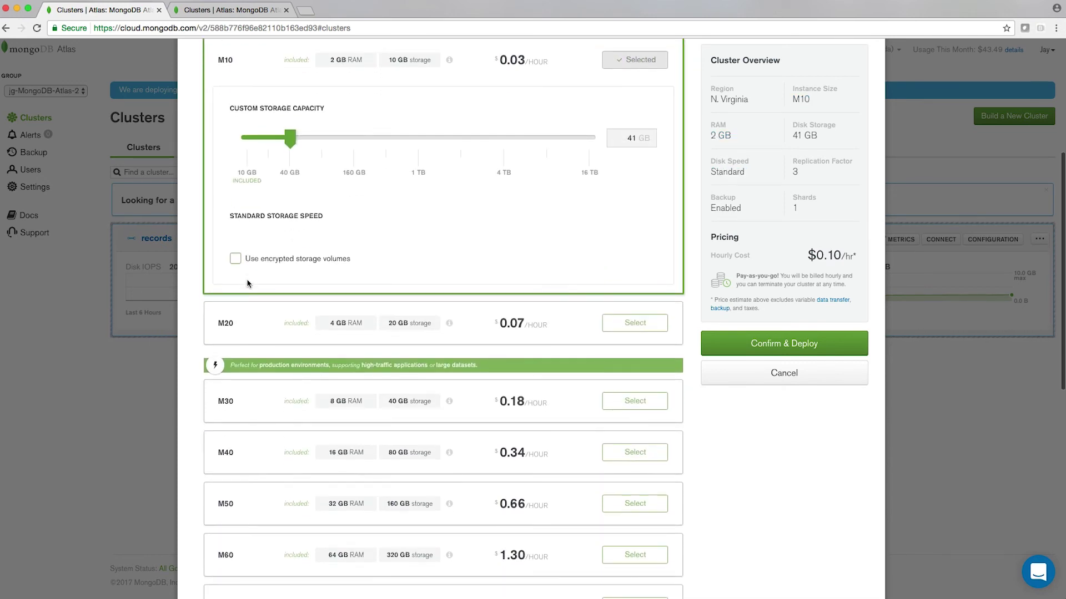
scroll(248, 283, down, 1)
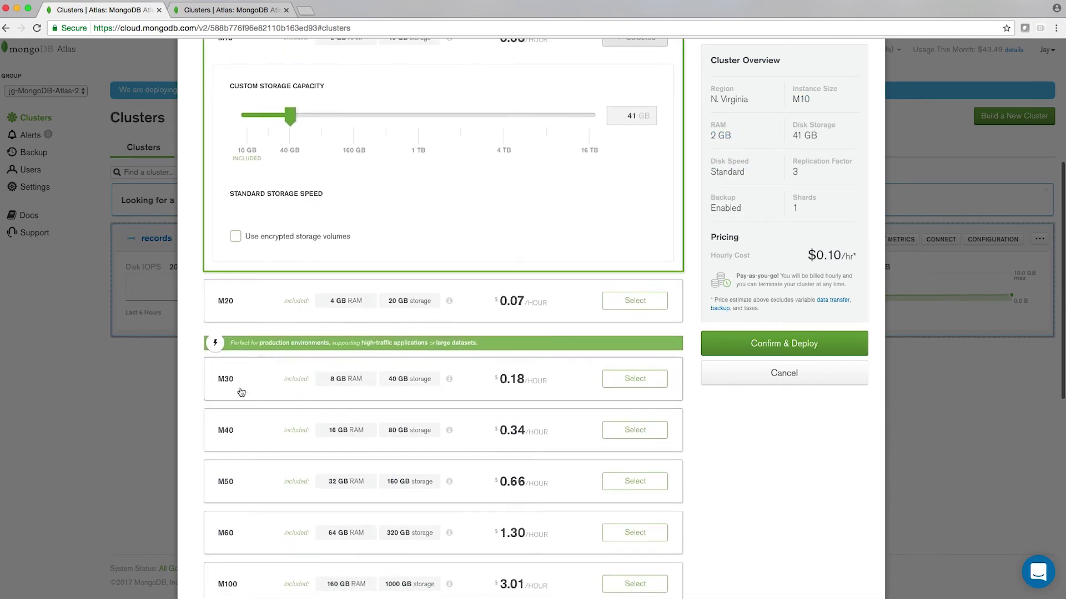
Select the M30 tier with Fastest storage speed (1230 IOPS), at $1.01/hour
click(241, 388)
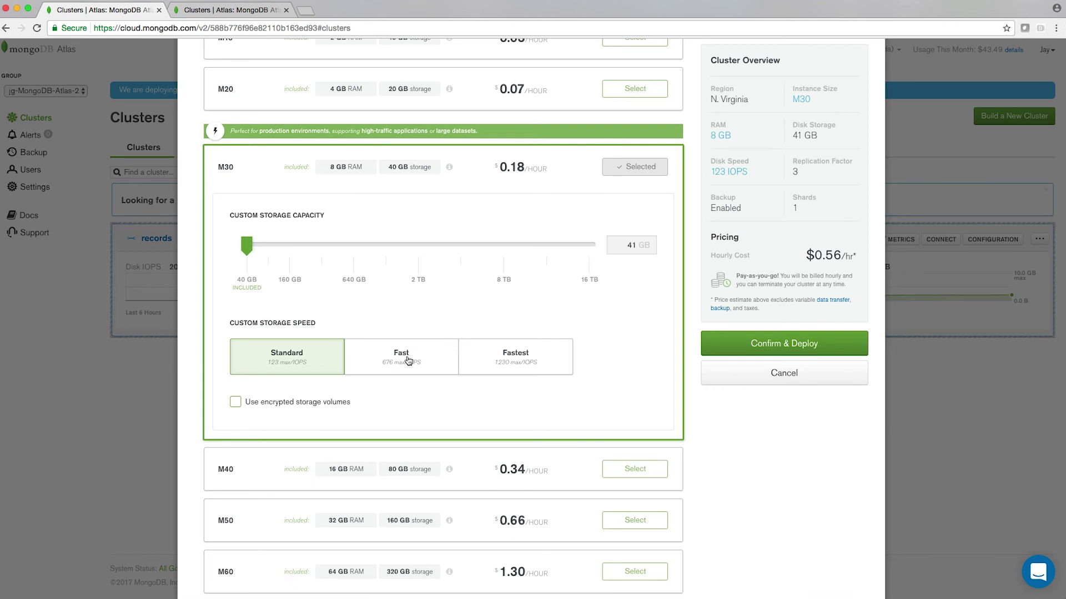
click(380, 361)
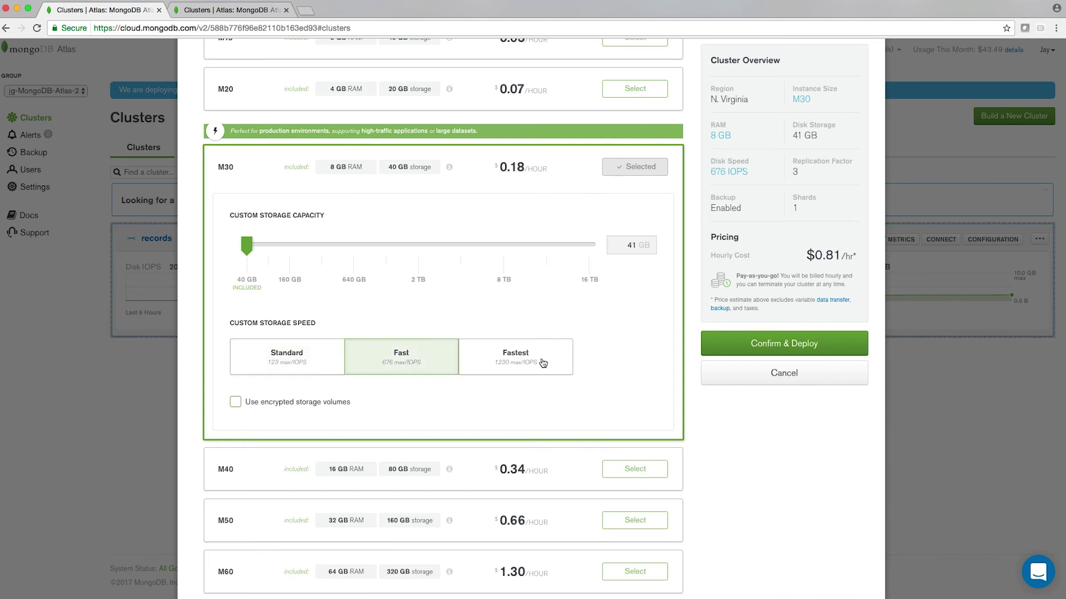
click(544, 363)
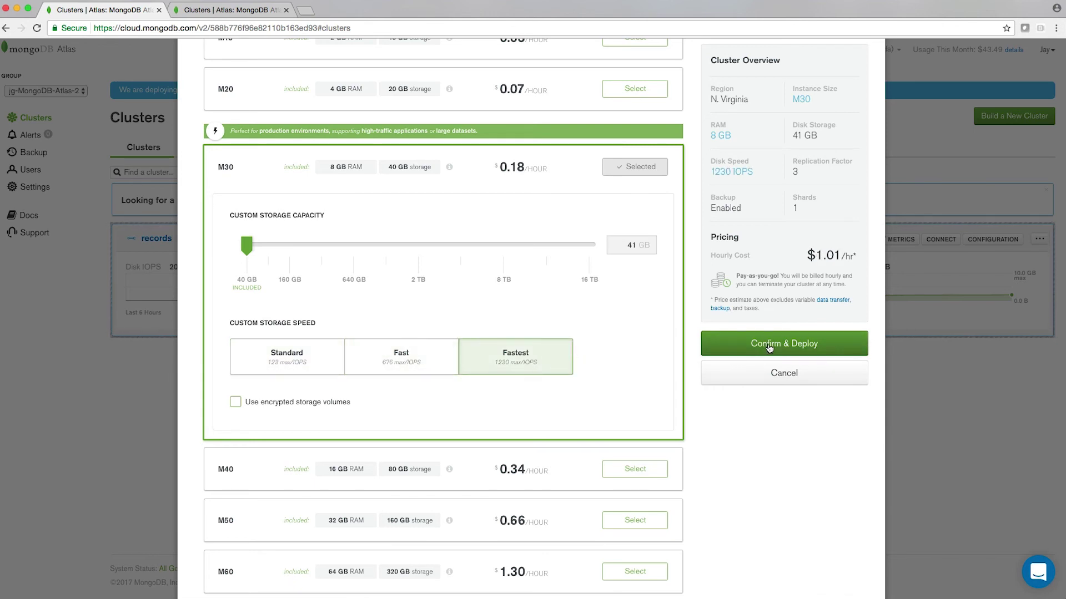